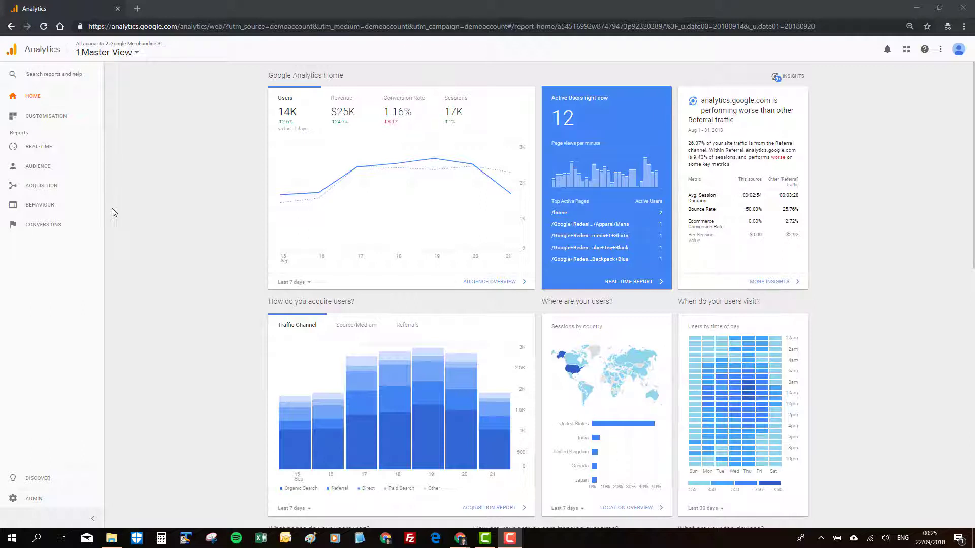
Open the Channels report for all acquisition traffic and sort the channels by revenue, highest first.
left_click(66, 186)
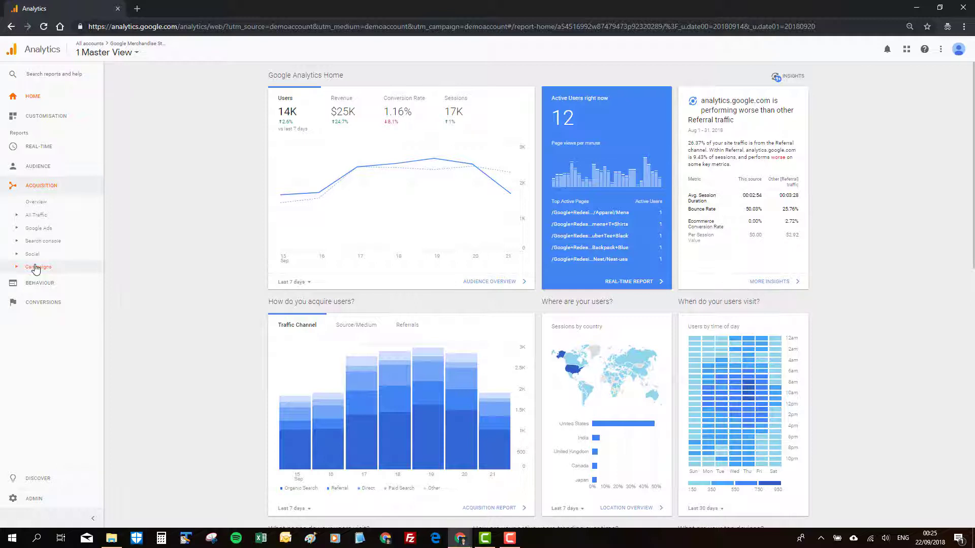
left_click(41, 215)
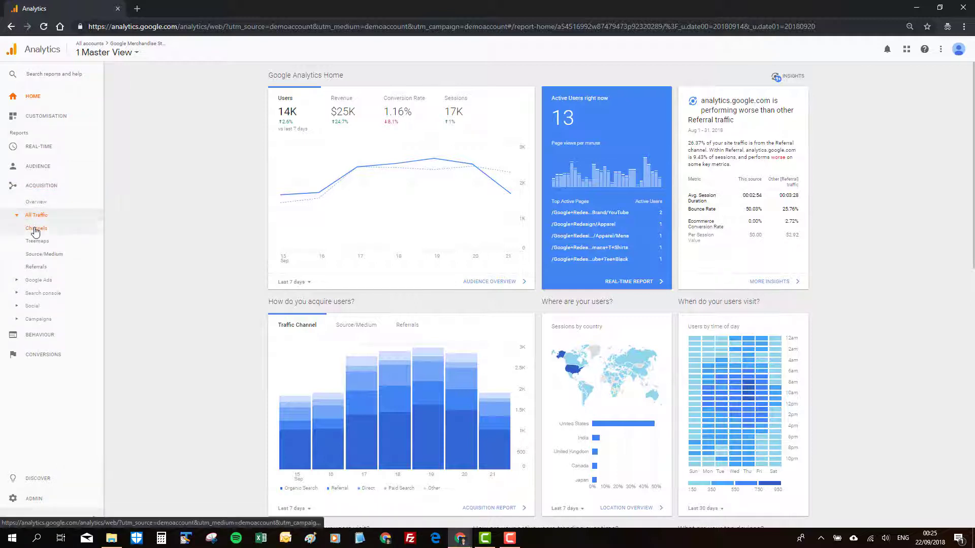
left_click(35, 229)
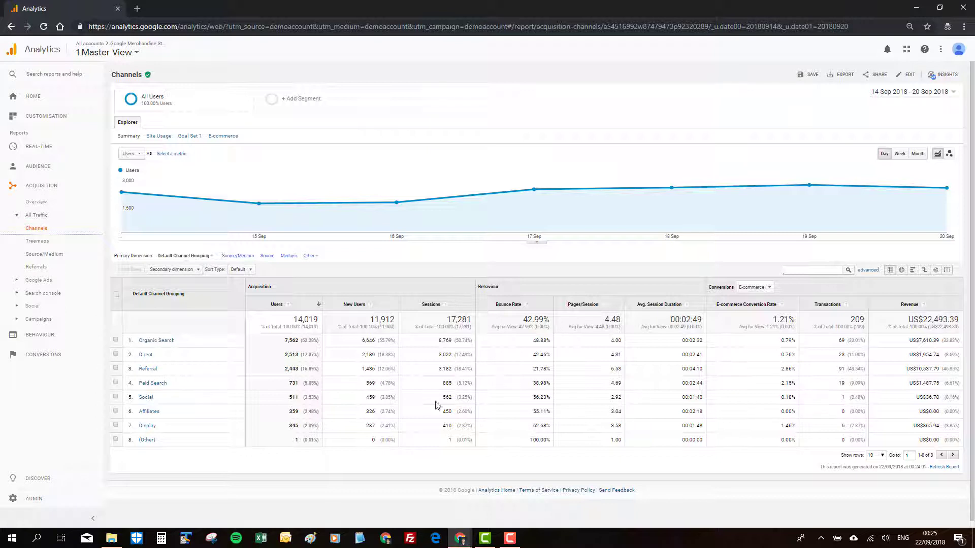
left_click(895, 310)
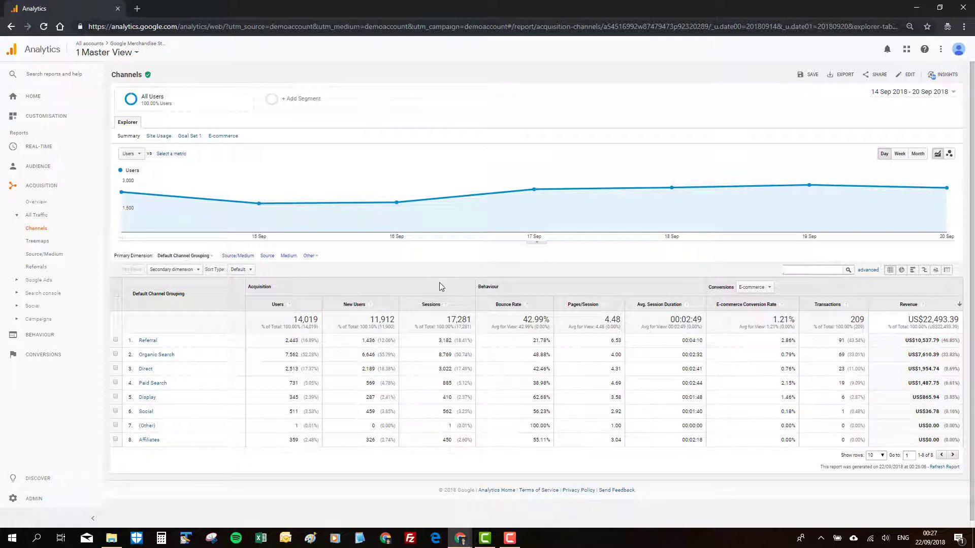
View the Treemaps, Source/Medium and Referrals reports for all acquisition traffic one after another.
left_click(32, 242)
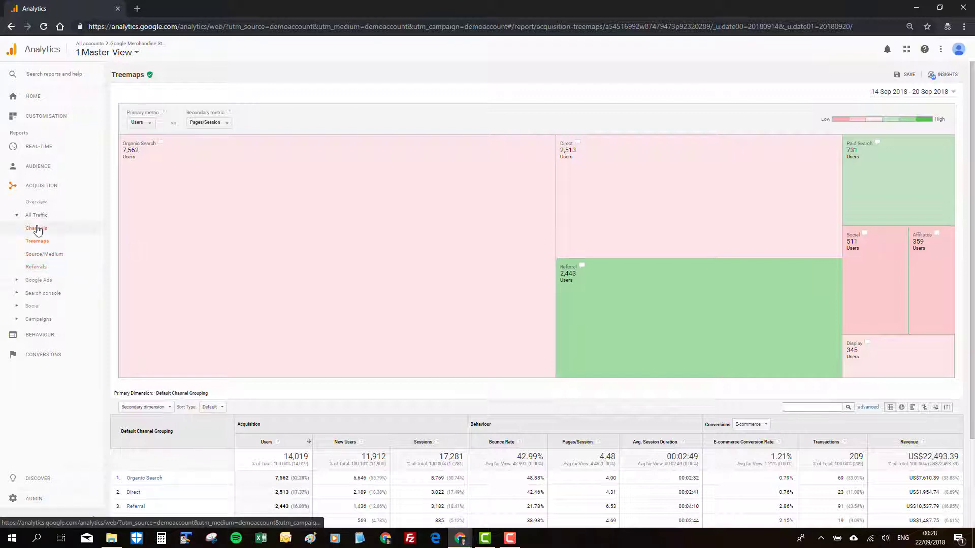
left_click(36, 260)
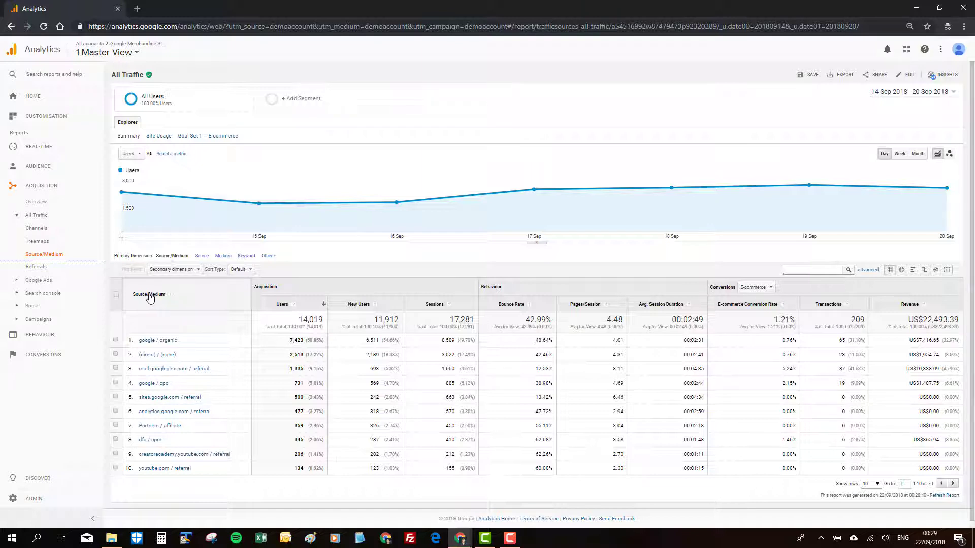
left_click(40, 268)
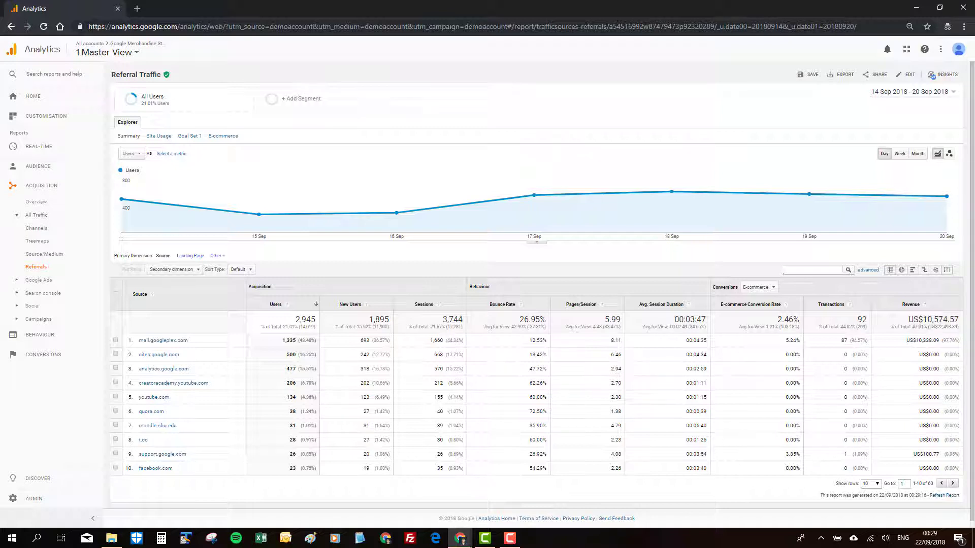
Open the Social Overview report and review its social value figures and list of social networks.
left_click(31, 307)
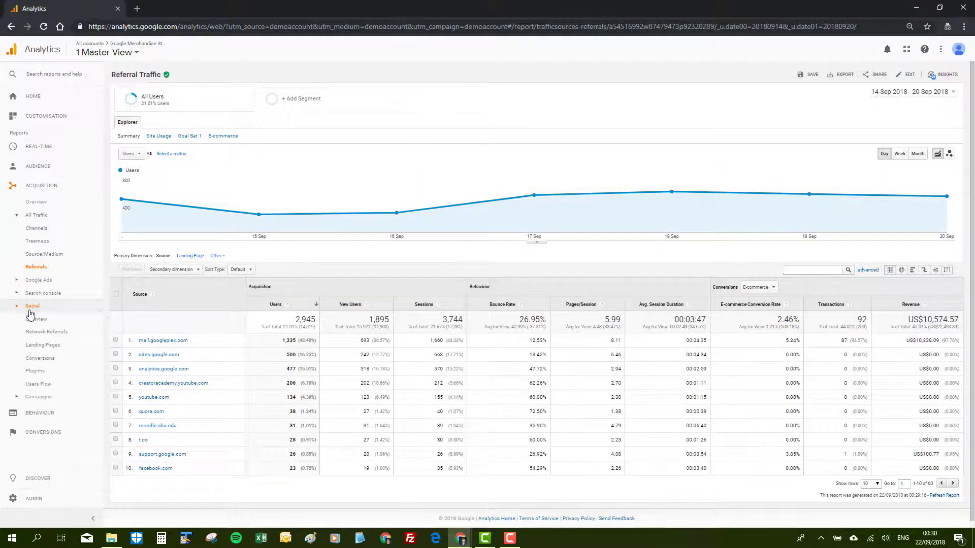
left_click(36, 323)
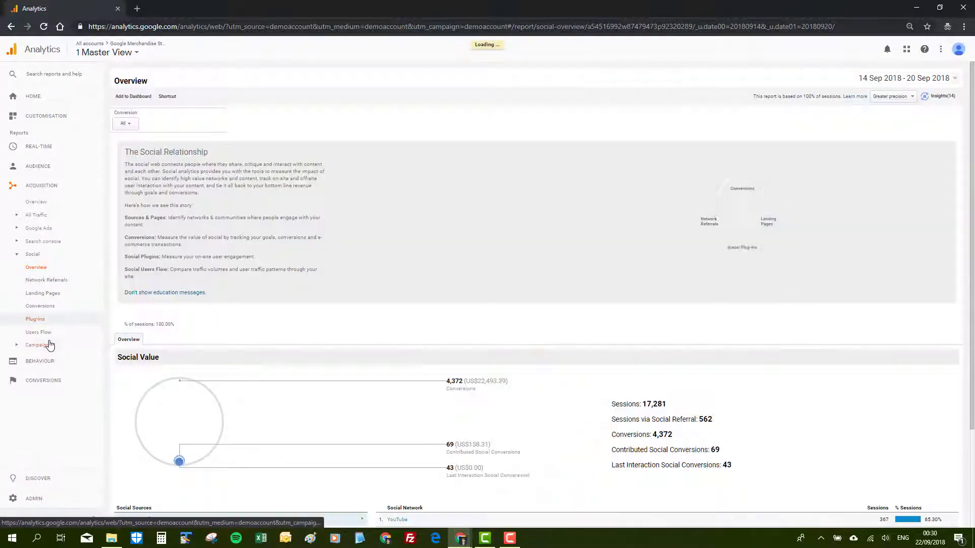
scroll(184, 361, "down", 3)
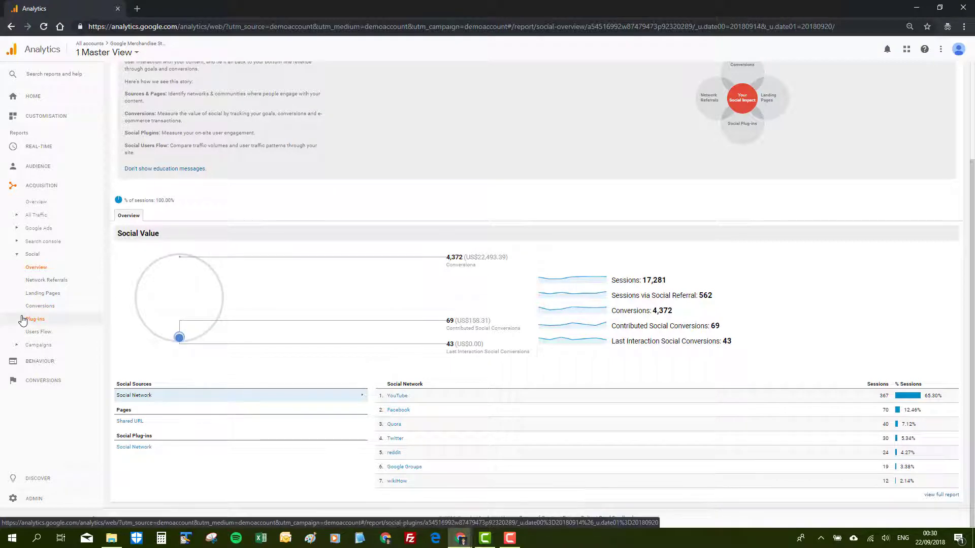
scroll(246, 342, "up", 3)
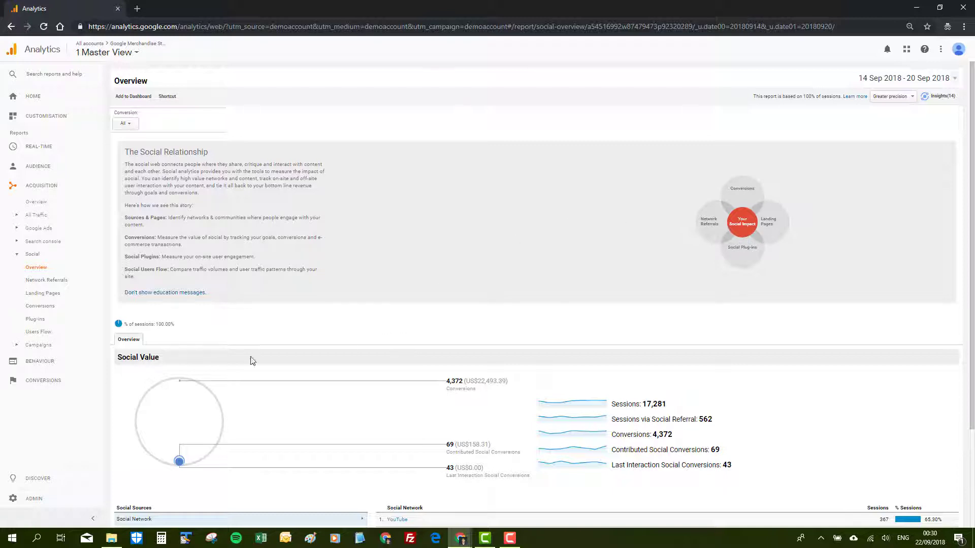
scroll(223, 375, "down", 2)
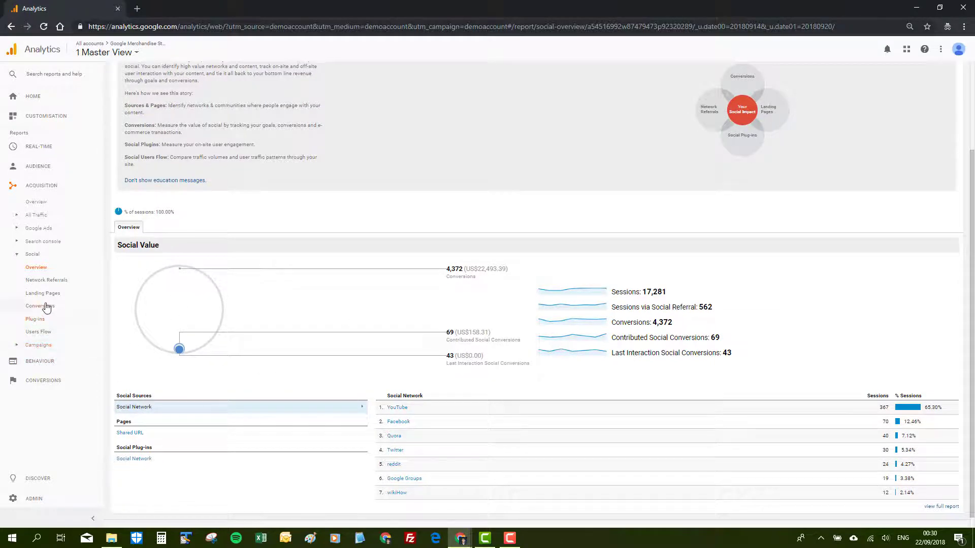
View the Network Referrals and Plug-ins reports for social traffic, and collapse the Social report group.
left_click(44, 285)
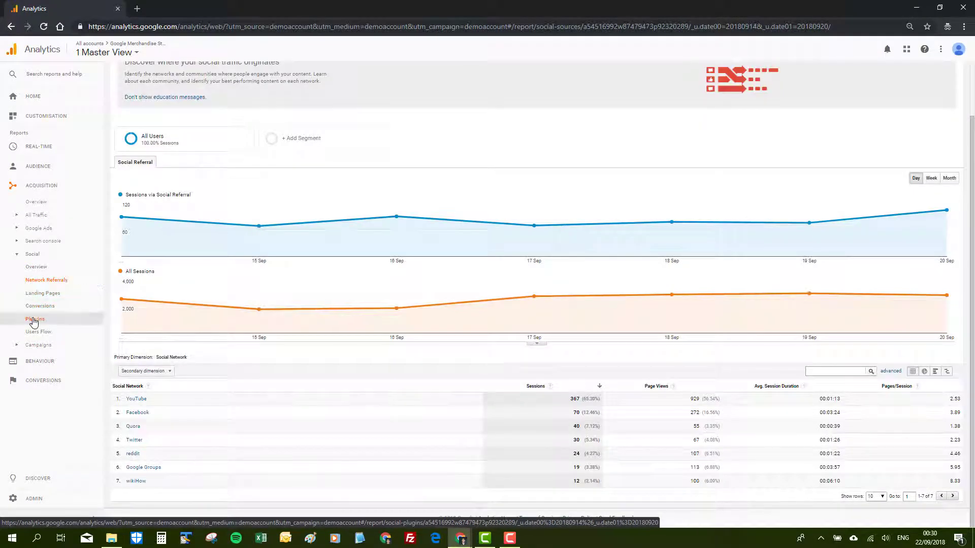
left_click(33, 322)
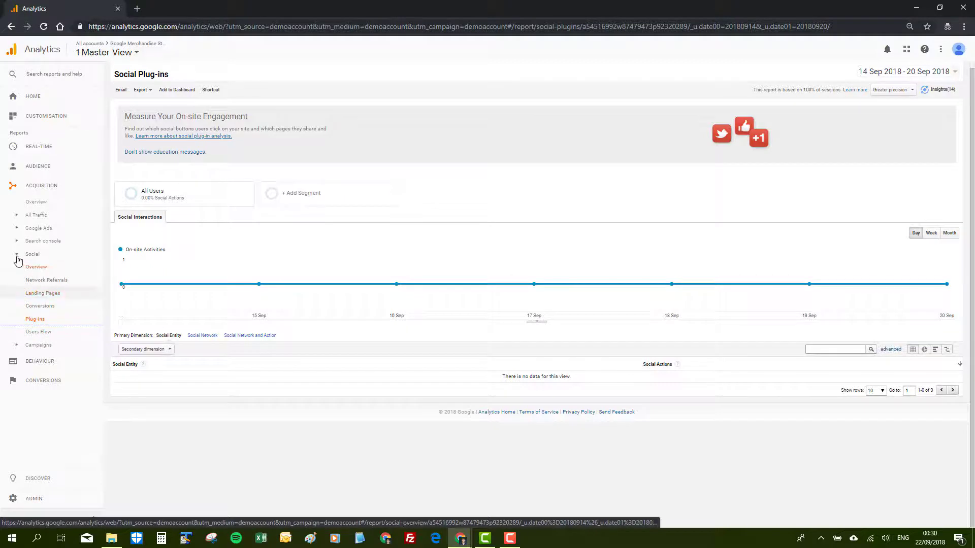
left_click(17, 259)
Open the Search Console Landing Pages report sorted by revenue, followed by the Search Console Queries report.
left_click(17, 243)
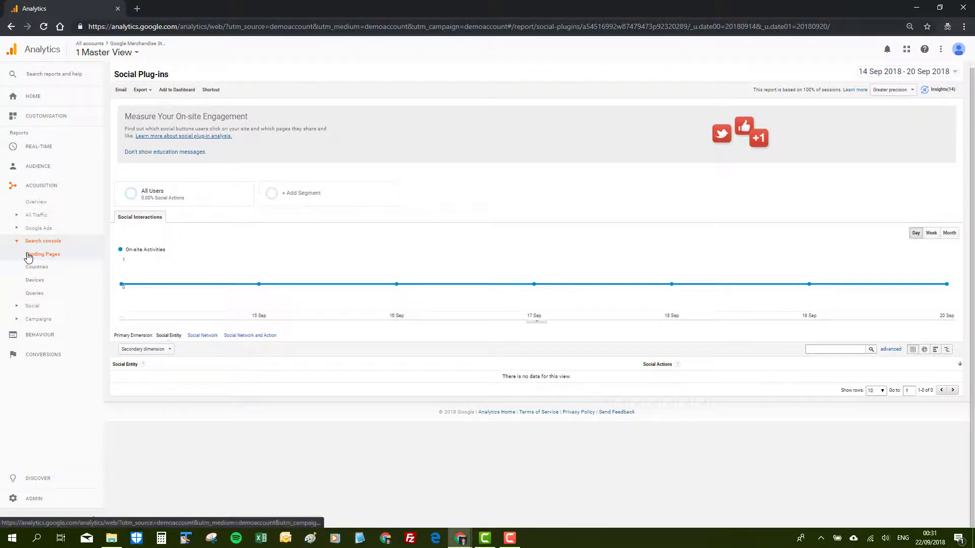
left_click(43, 260)
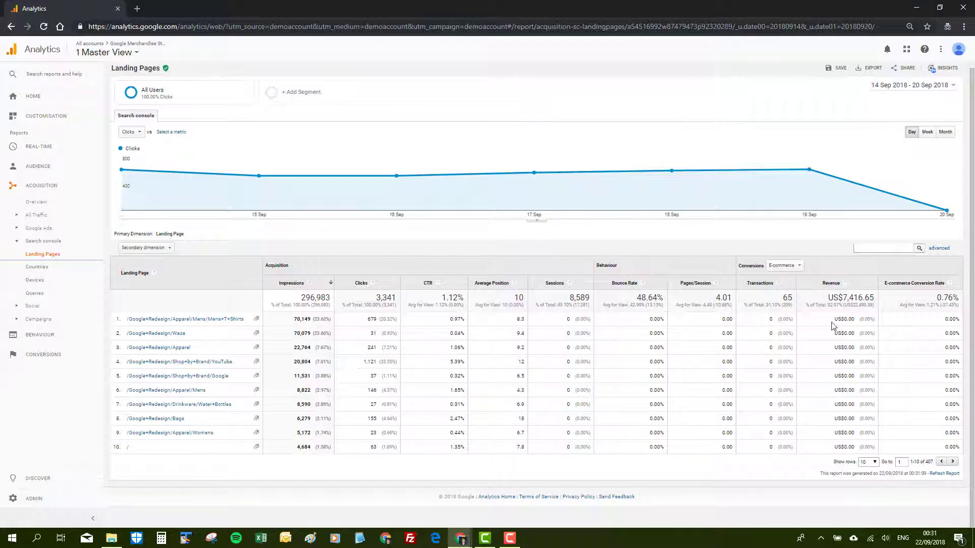
left_click(822, 282)
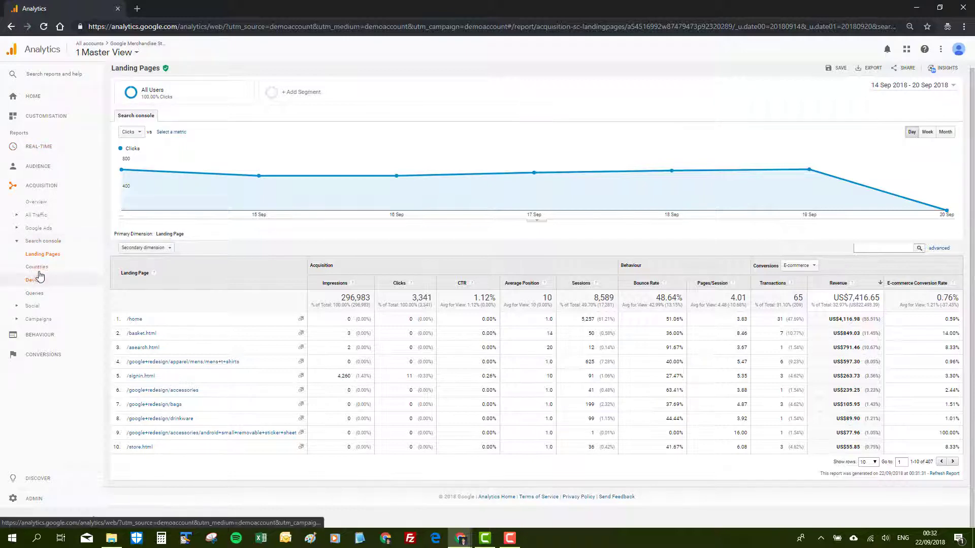
left_click(34, 294)
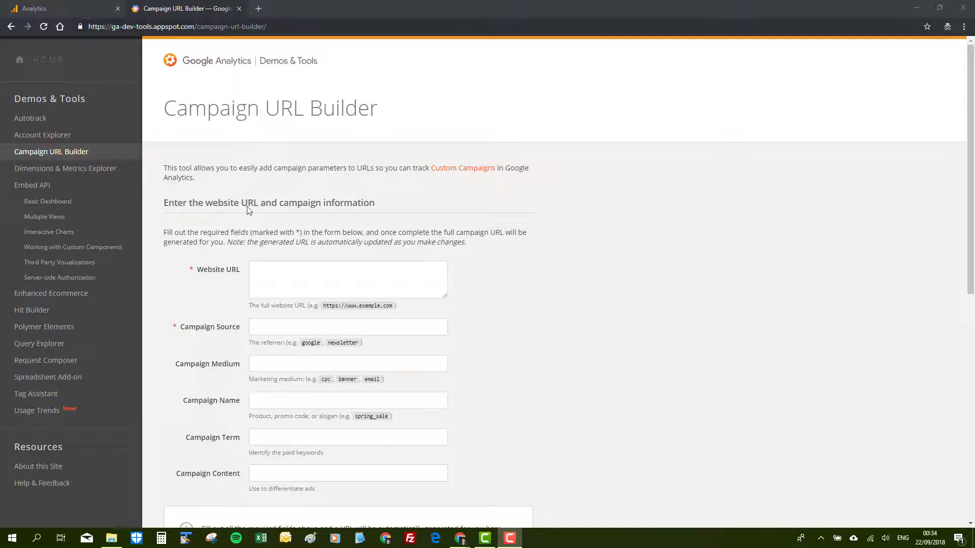
left_click(270, 282)
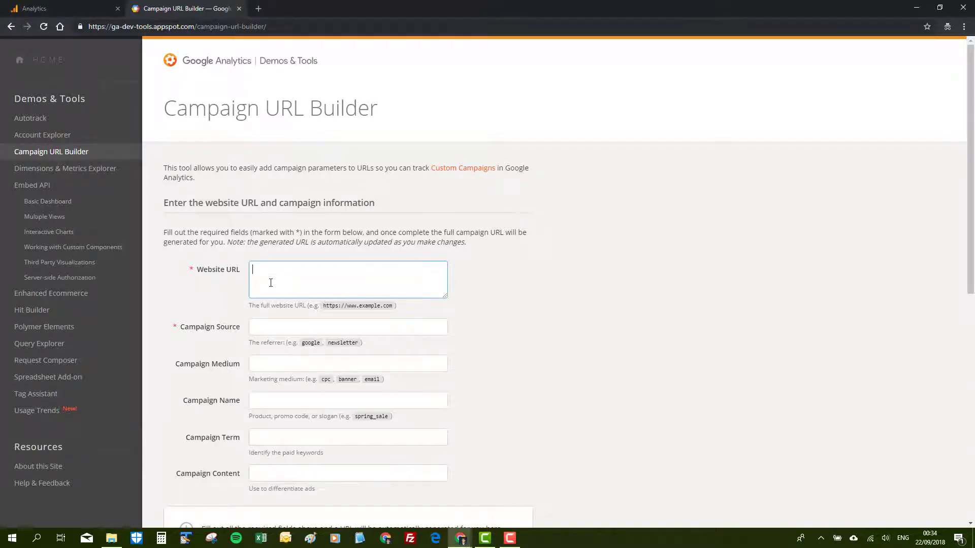
type("www.landingpage.com/buy-today")
left_click(227, 309)
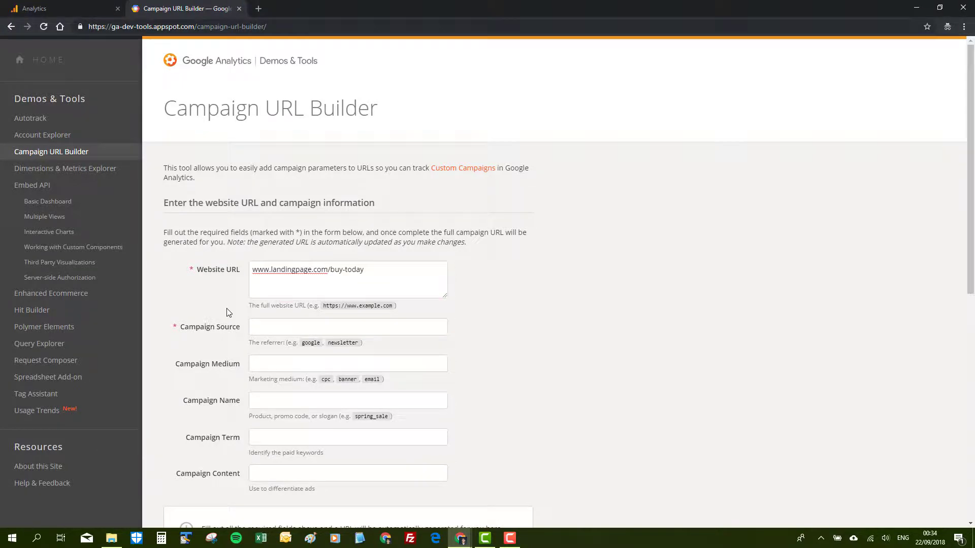
left_click(258, 328)
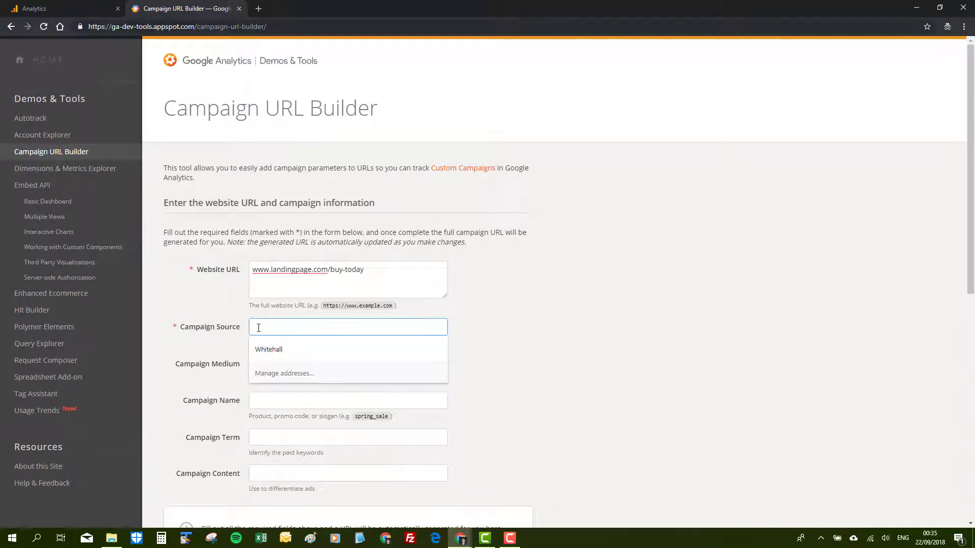
type("Facebook")
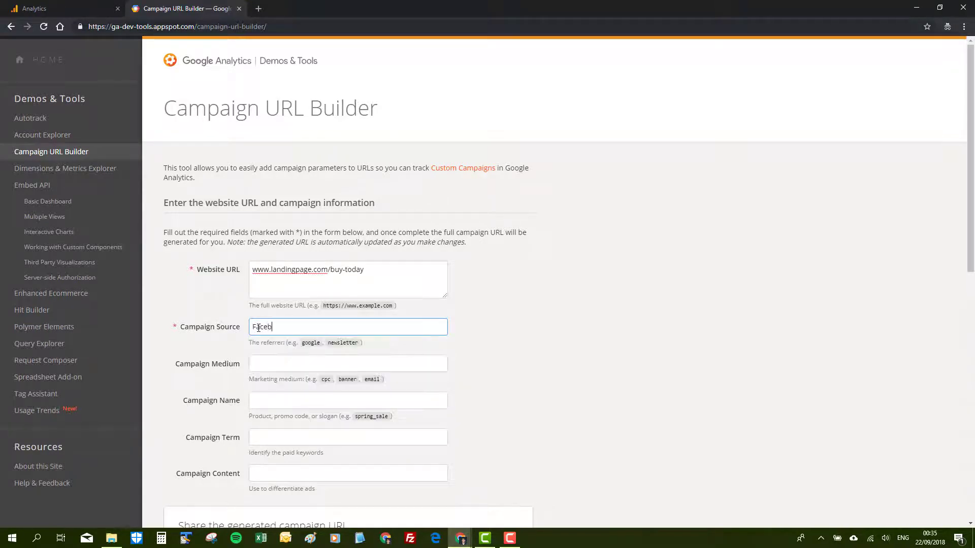
left_click(222, 353)
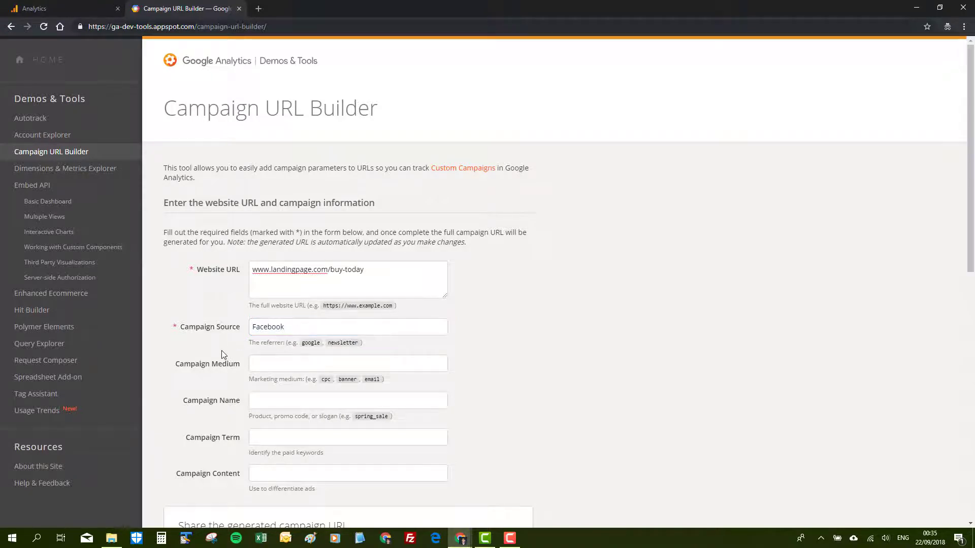
Set the campaign medium to Paid Social and the campaign name to Winter Sale, and view the generated campaign URL.
left_click(264, 364)
type("Paid Social")
left_click(262, 400)
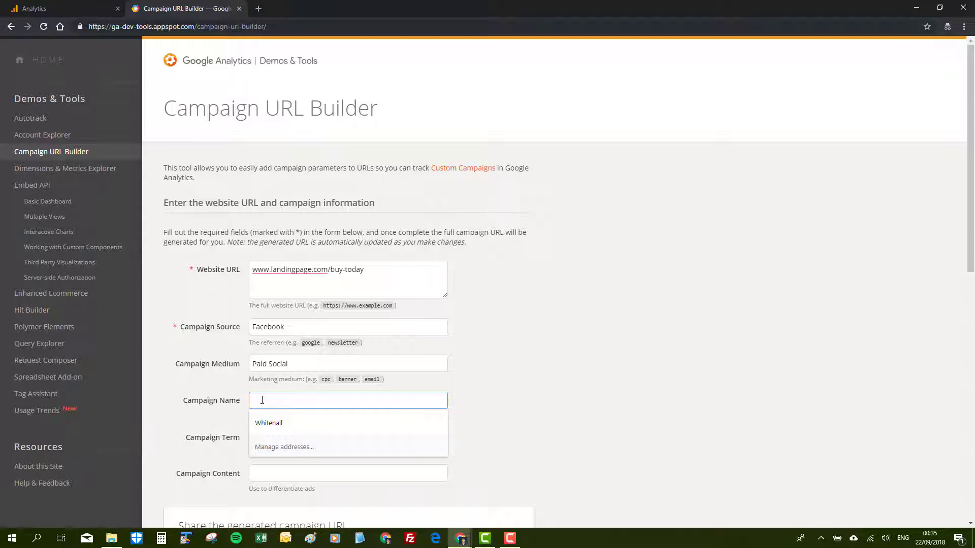
type("Winter S")
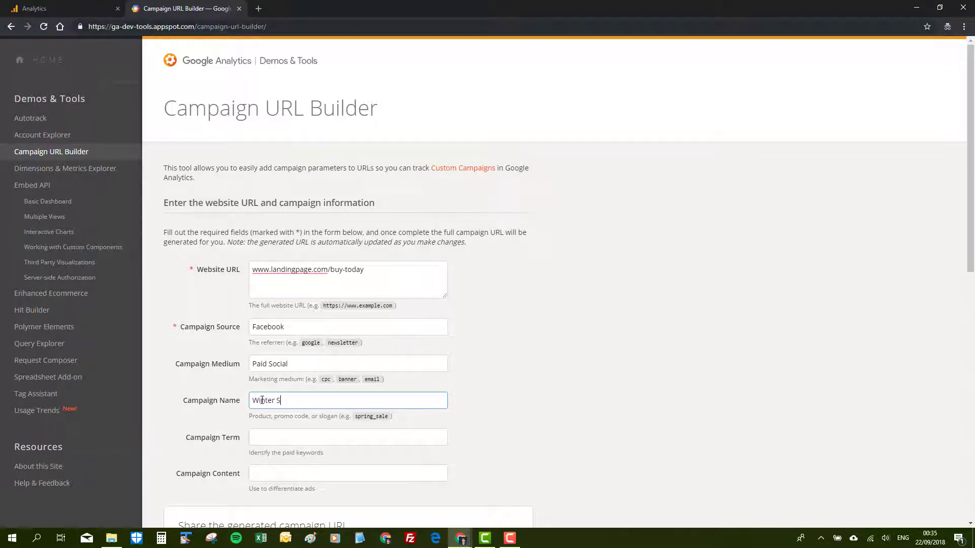
type("ale")
scroll(192, 445, "down", 1)
left_click(221, 428)
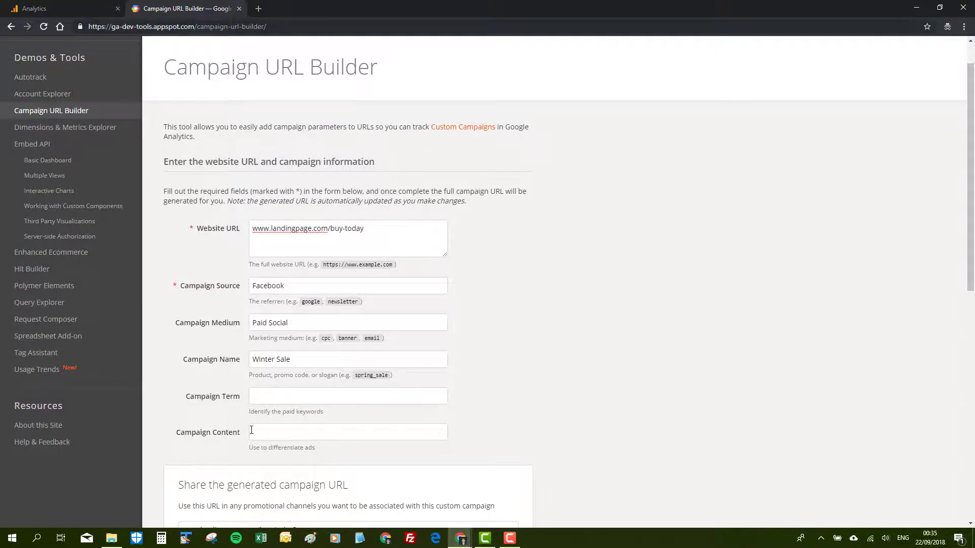
scroll(251, 430, "down", 2)
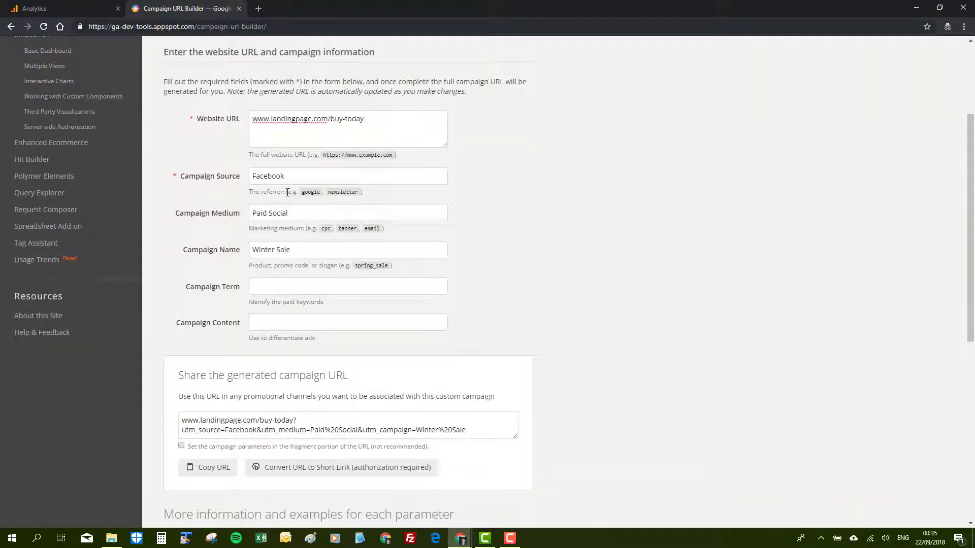